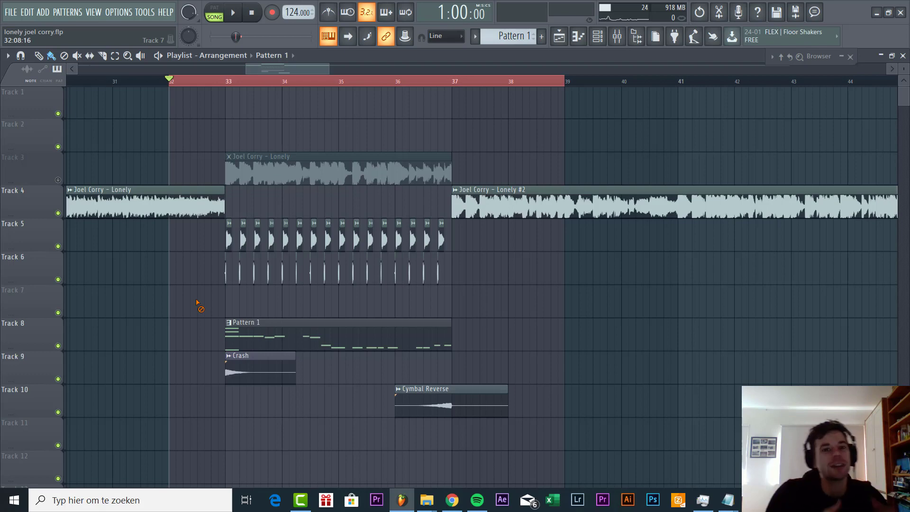
# - Play Pattern 1 and examine the Serum notes in the piano roll, returning to the channel list over the playlist
pyautogui.scroll(3, 240, 247)
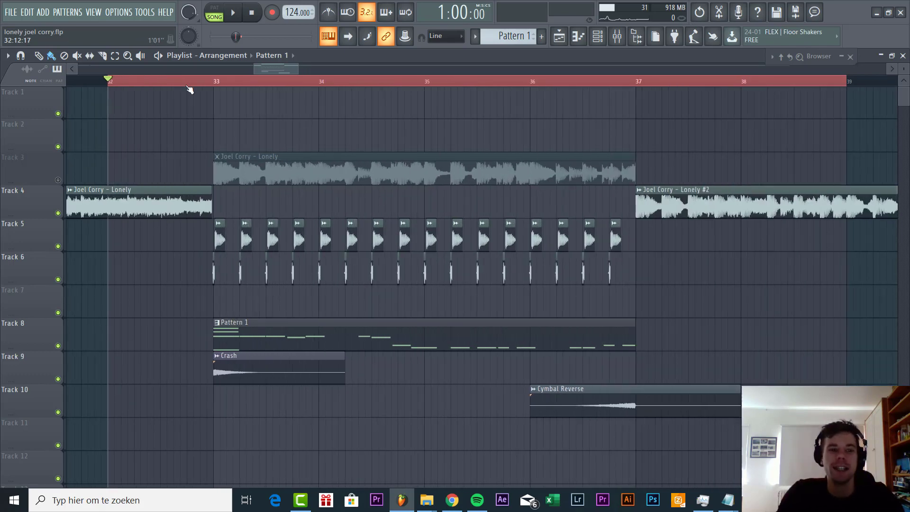
pyautogui.press('space')
pyautogui.scroll(-3, 271, 338)
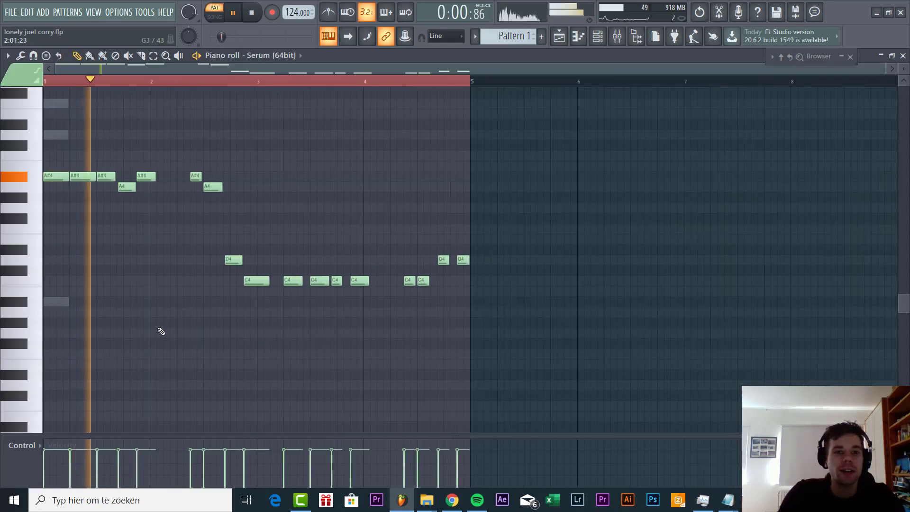
pyautogui.press('Escape')
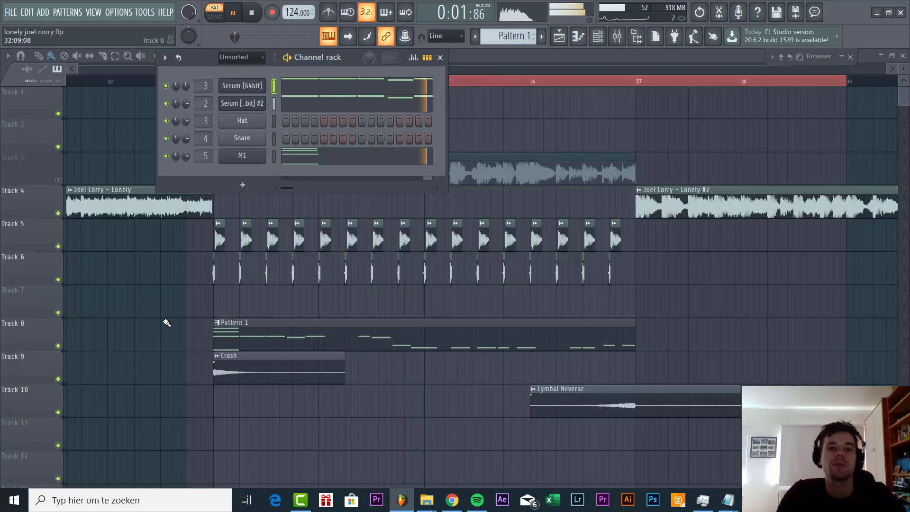
pyautogui.press('space')
# - Audition the pattern with both Serum channels muted, and unmute the first Serum channel during playback
pyautogui.click(166, 86)
pyautogui.click(165, 104)
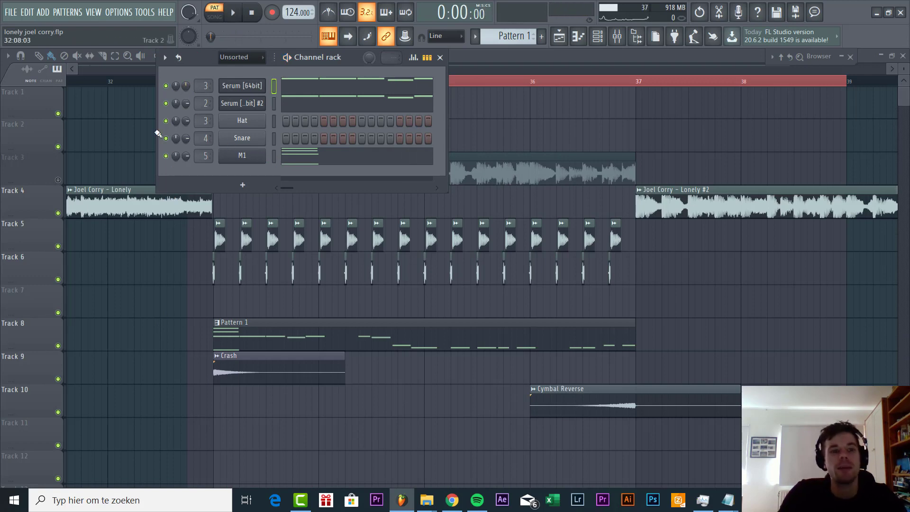
pyautogui.press('space')
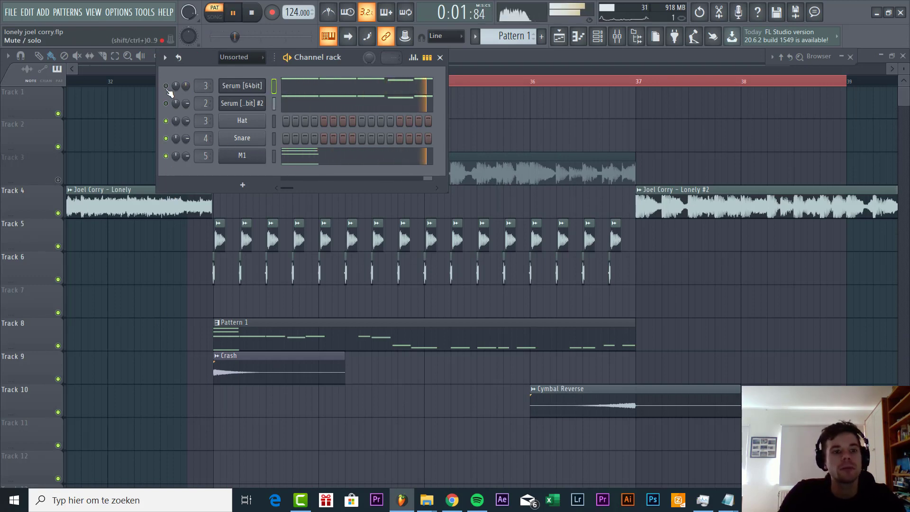
pyautogui.click(166, 85)
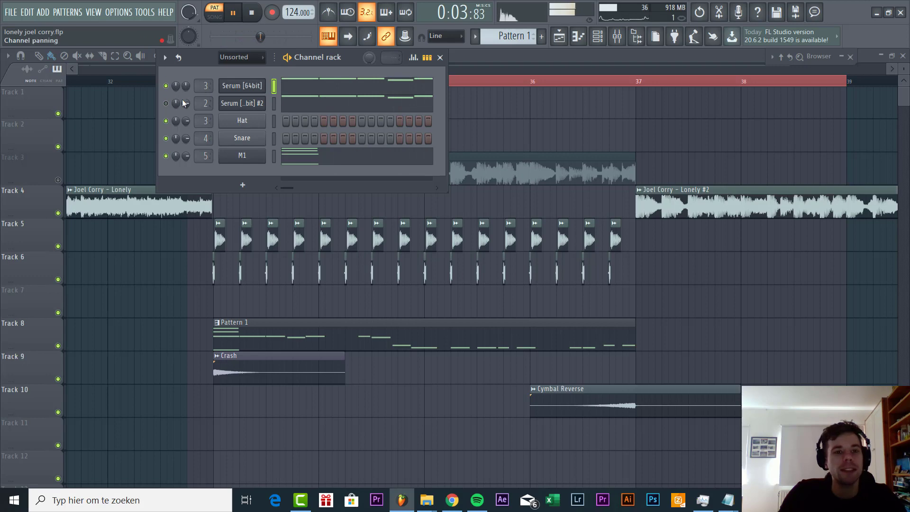
# - Solo the Serum #2 channel while the pattern plays
pyautogui.rightClick(168, 103)
pyautogui.click(179, 108)
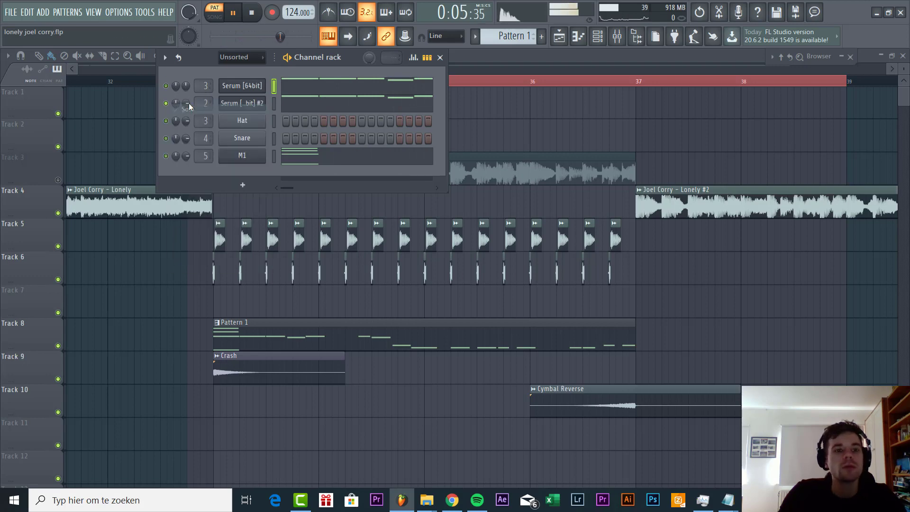
pyautogui.rightClick(242, 106)
pyautogui.click(234, 104)
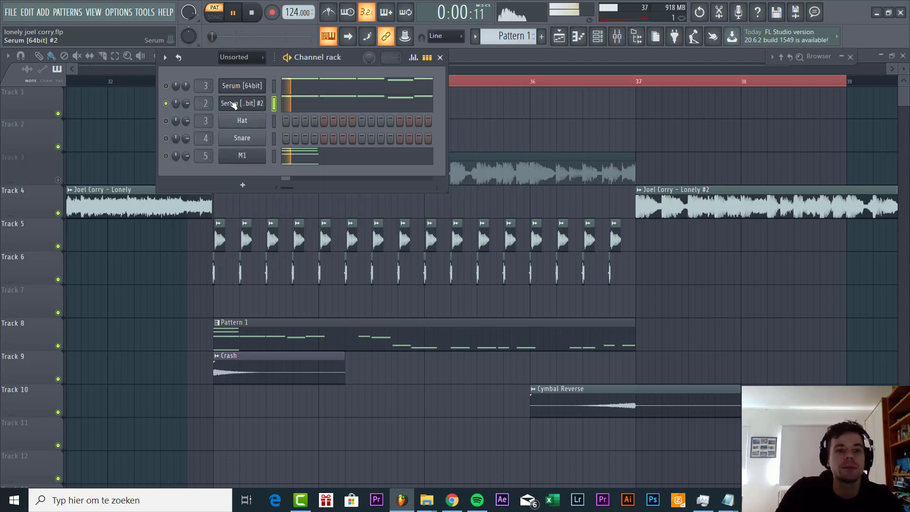
# - Open the Serum #2 synth and reset it to the Init preset
pyautogui.click(244, 99)
pyautogui.moveTo(282, 114); pyautogui.dragTo(345, 80)
pyautogui.click(569, 94)
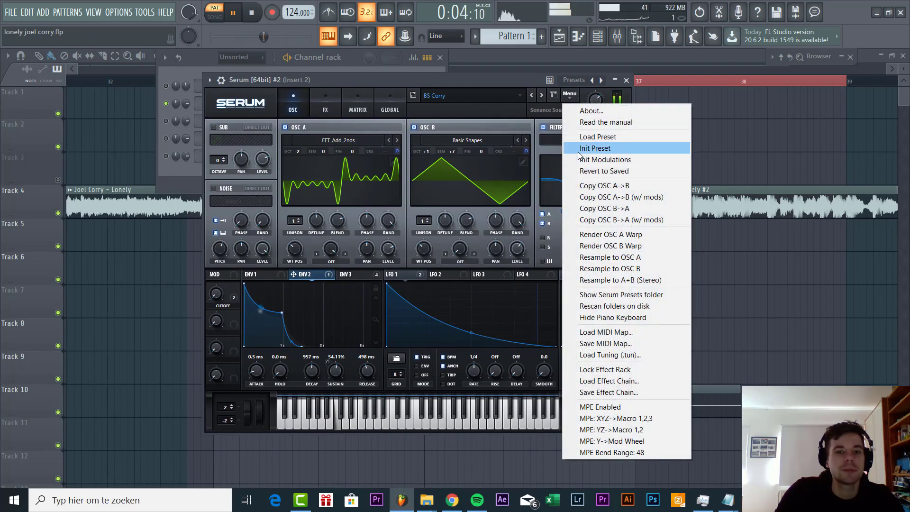
pyautogui.click(603, 146)
# - Load the Digital wavetable FFT_Add_2nds in Oscillator A, raise its wavetable position and set its octave to -2
pyautogui.click(362, 141)
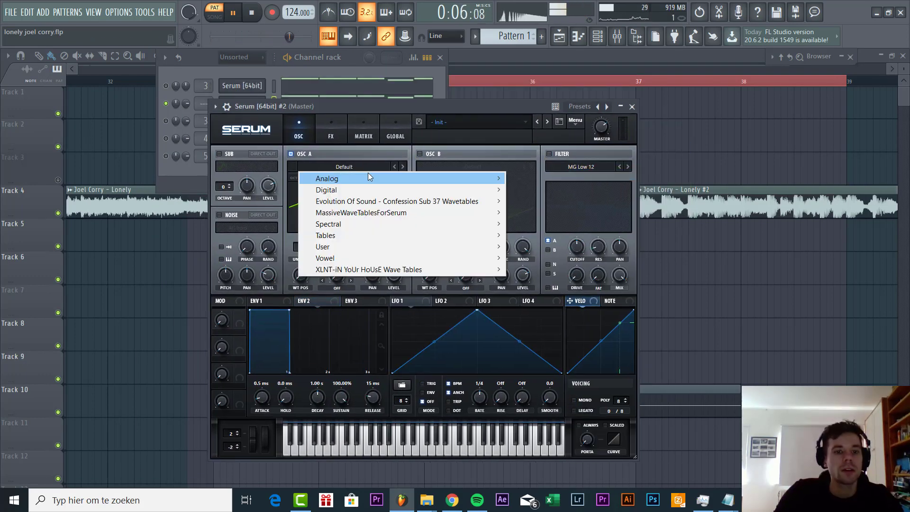
pyautogui.moveTo(368, 175)
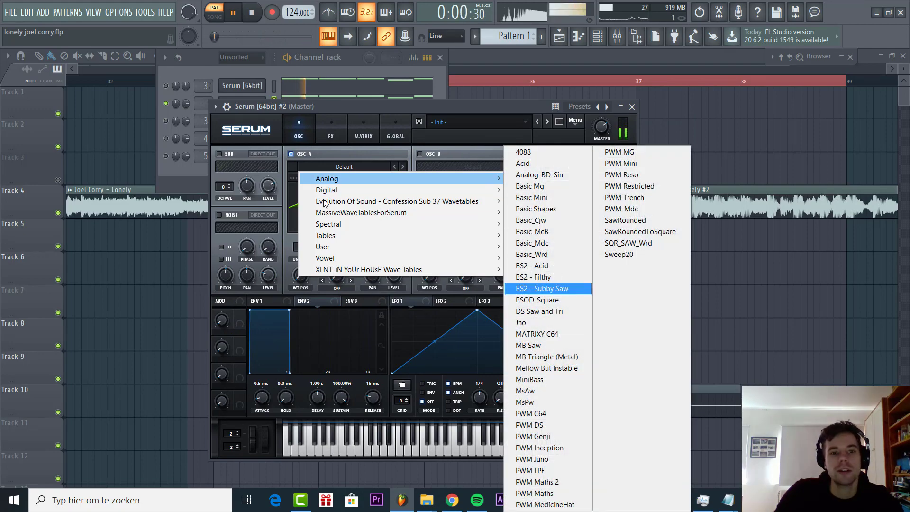
pyautogui.moveTo(327, 190)
pyautogui.click(558, 365)
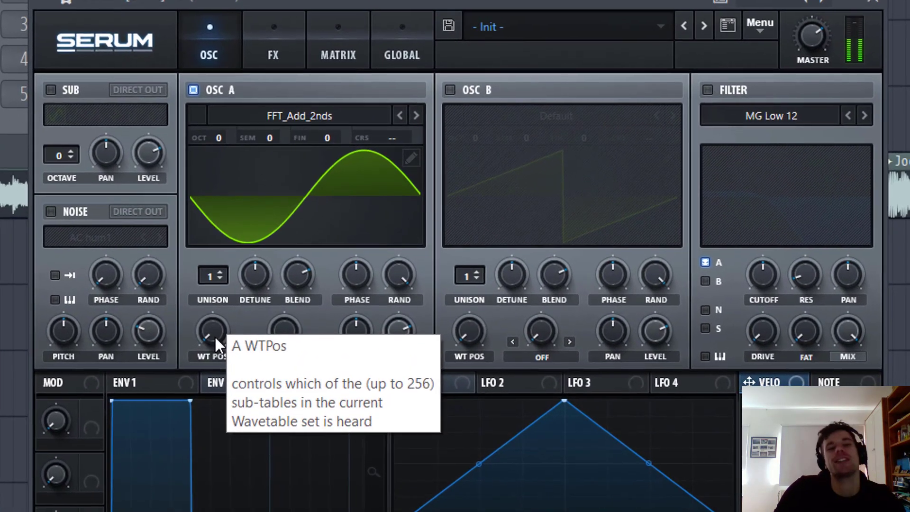
pyautogui.moveTo(212, 337); pyautogui.dragTo(186, 241)
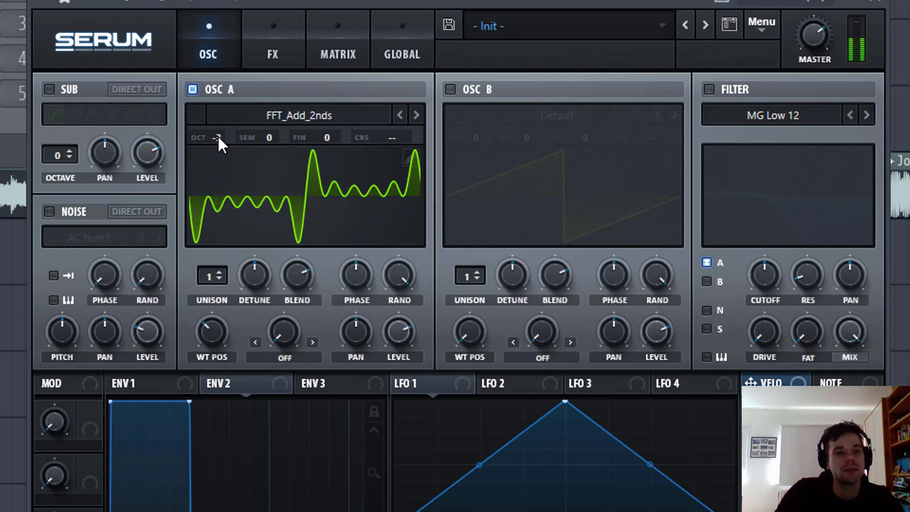
# - Shape Env 1 with a decay of 799 ms, a sustain of -9.4 dB and a release of 394 ms
pyautogui.click(137, 384)
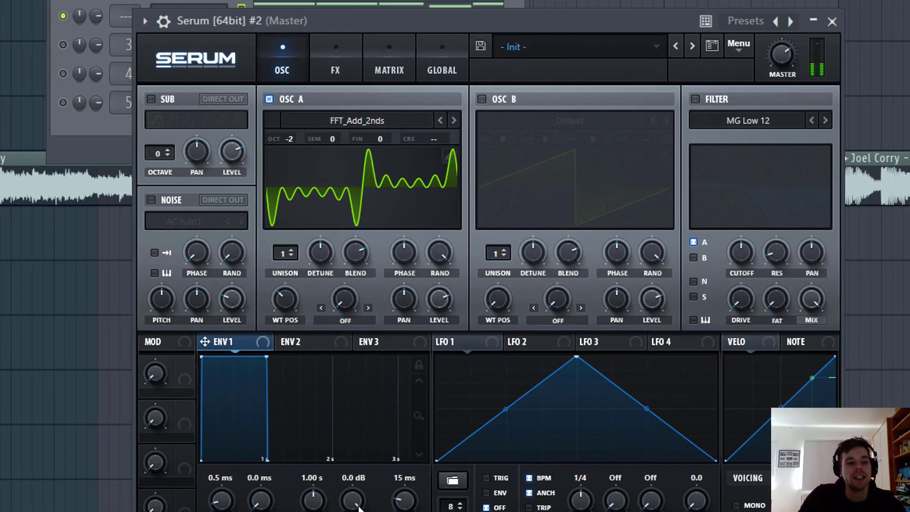
pyautogui.moveTo(359, 506); pyautogui.dragTo(358, 511)
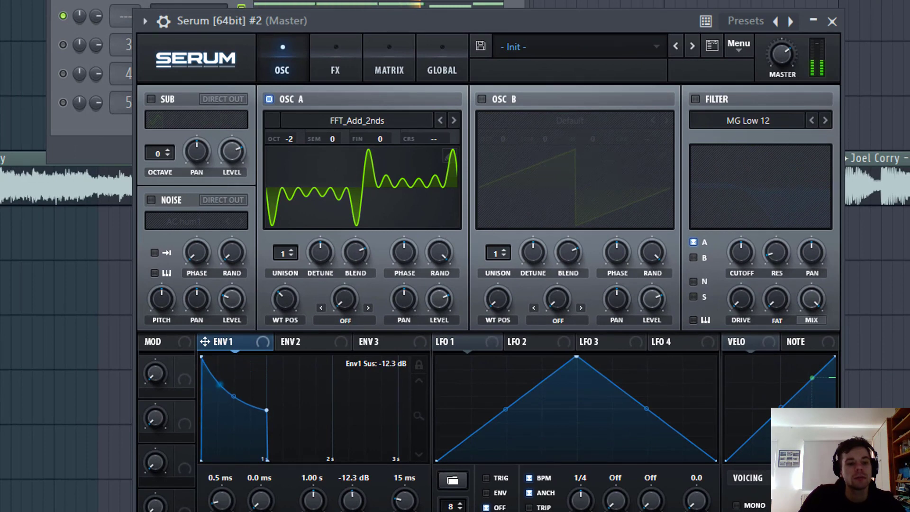
pyautogui.moveTo(353, 510); pyautogui.dragTo(309, 499)
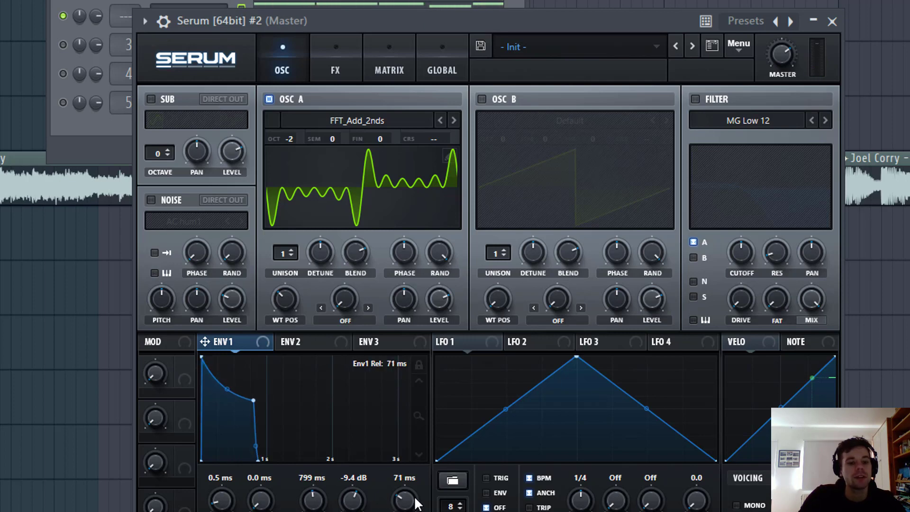
pyautogui.moveTo(417, 504); pyautogui.dragTo(413, 506)
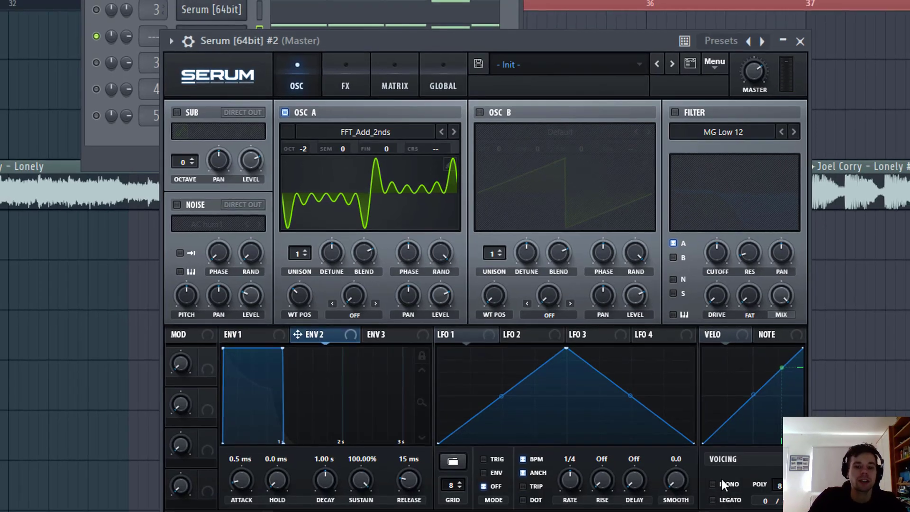
# - Enable Mono and Oscillator B, load the Analog wavetable Basic Shapes at its triangle position, and set octave +1 and semitones +7
pyautogui.click(479, 113)
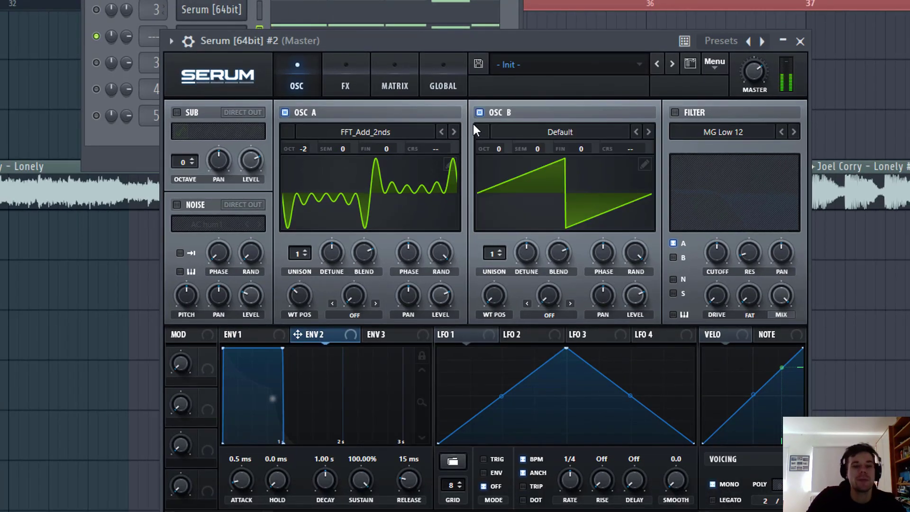
pyautogui.click(572, 128)
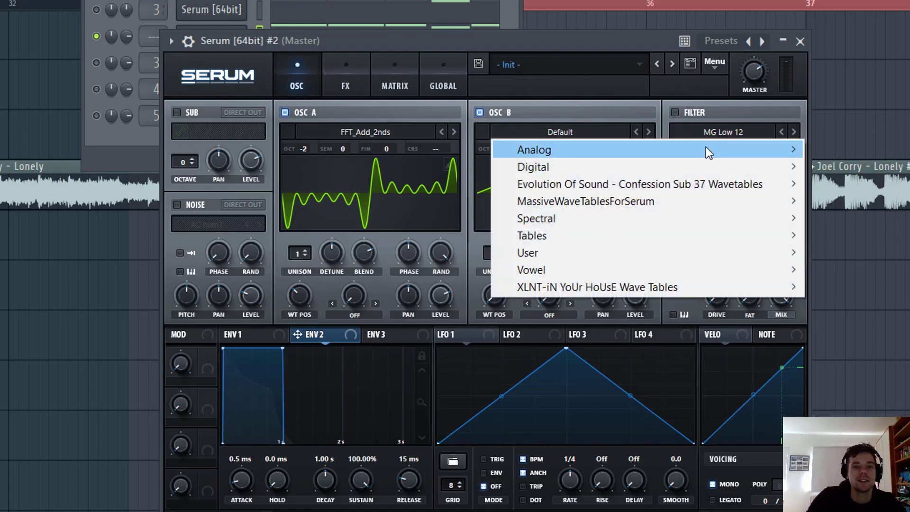
pyautogui.moveTo(787, 151)
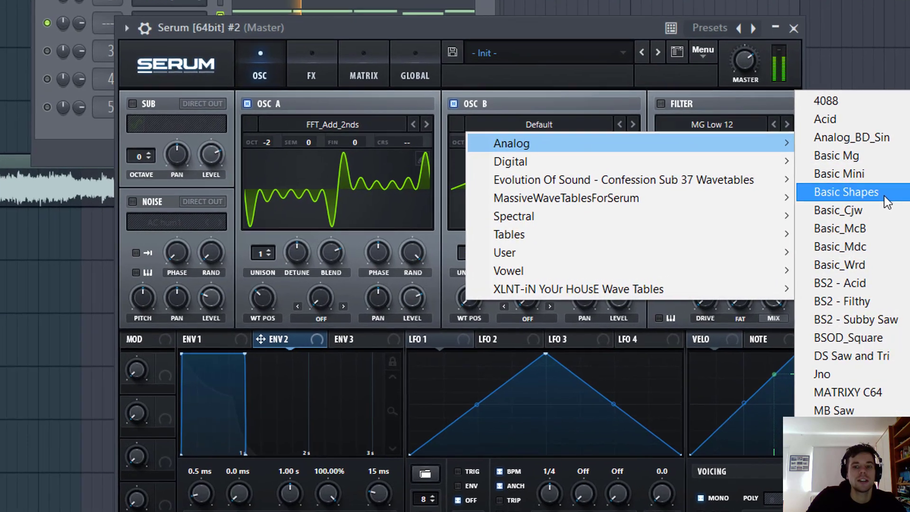
pyautogui.click(880, 195)
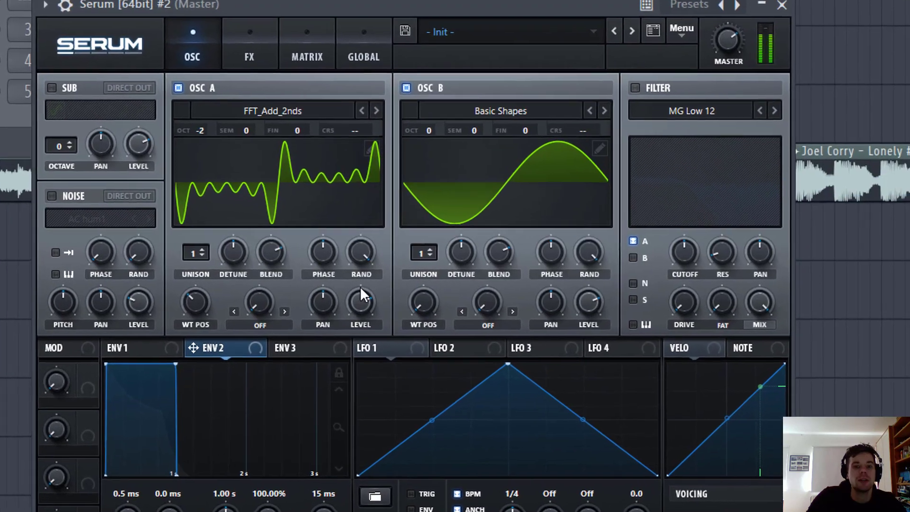
pyautogui.moveTo(492, 295); pyautogui.dragTo(507, 234)
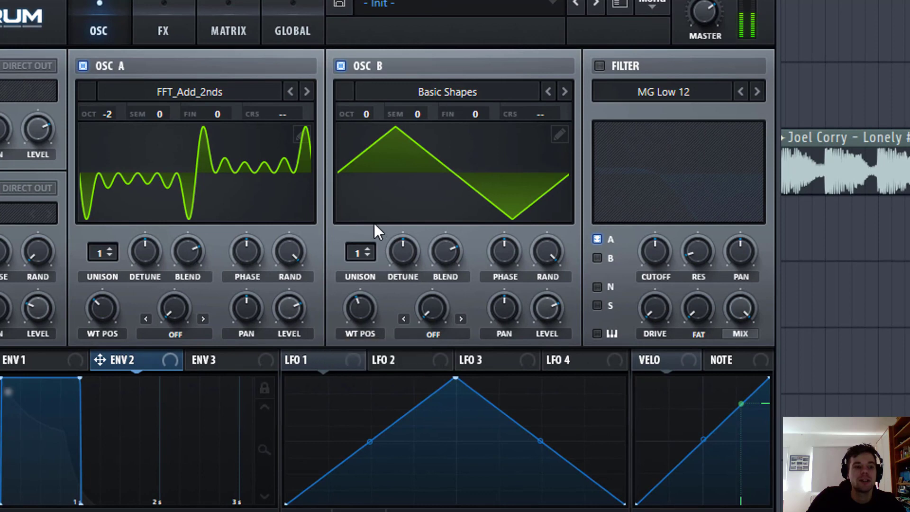
pyautogui.moveTo(364, 115); pyautogui.dragTo(426, 64)
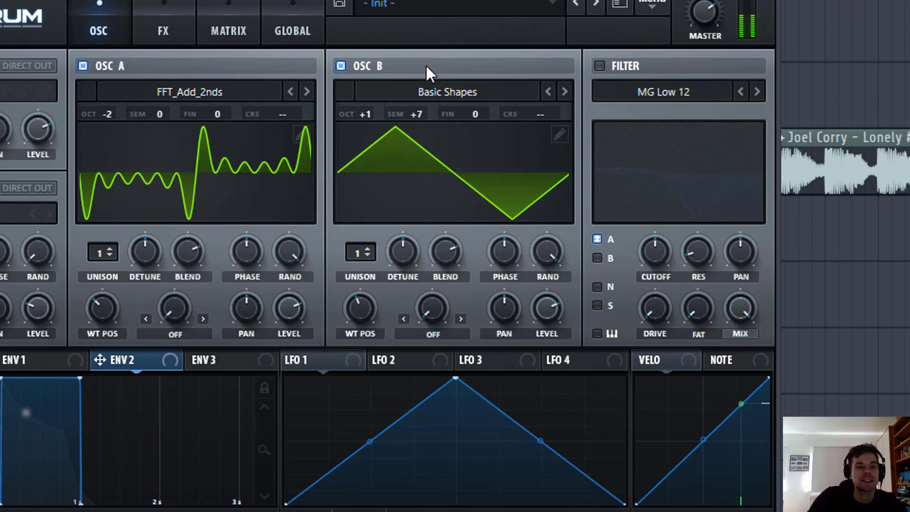
# - Turn on the filter for oscillators A and B and set its type to MG Low 24
pyautogui.click(599, 65)
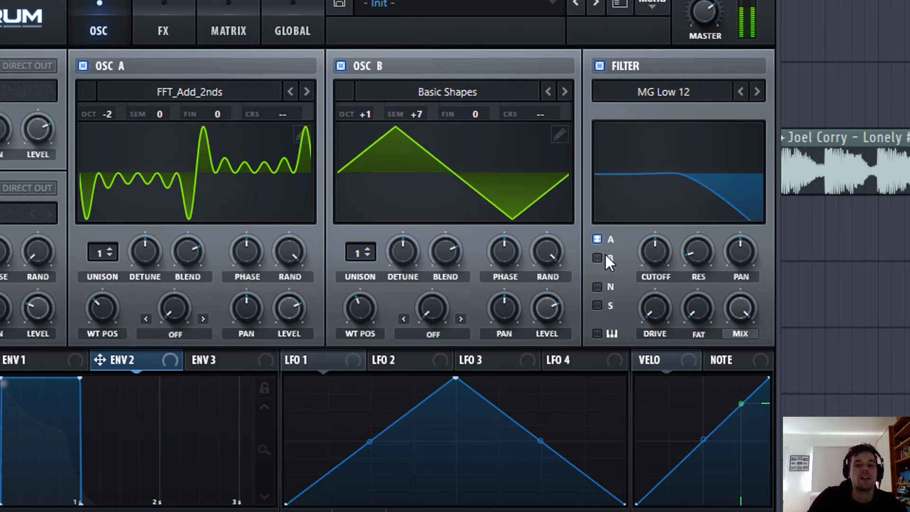
pyautogui.click(757, 92)
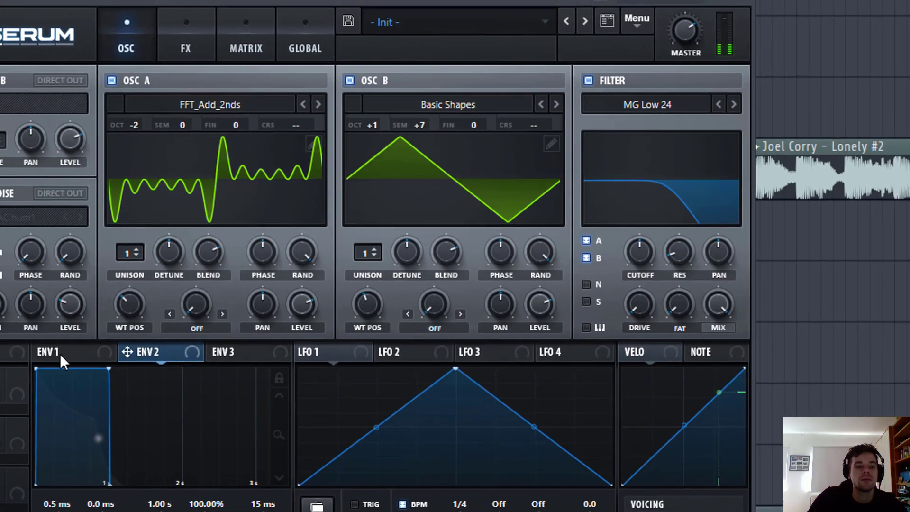
# - Lower the filter cutoff fully and modulate it with Env 1, and slightly raise the filter's Drive and Fat
pyautogui.click(60, 353)
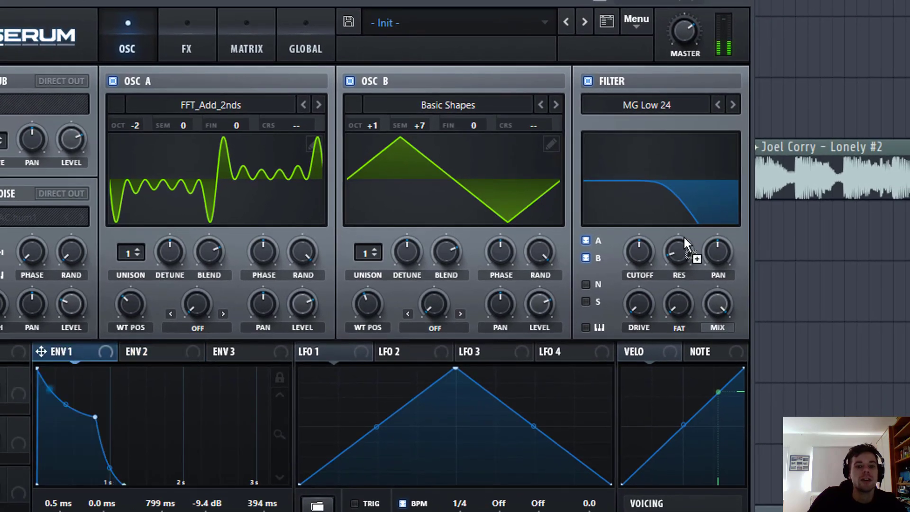
pyautogui.moveTo(639, 252); pyautogui.dragTo(636, 266)
pyautogui.moveTo(253, 354); pyautogui.dragTo(626, 222)
pyautogui.moveTo(644, 297); pyautogui.dragTo(643, 258)
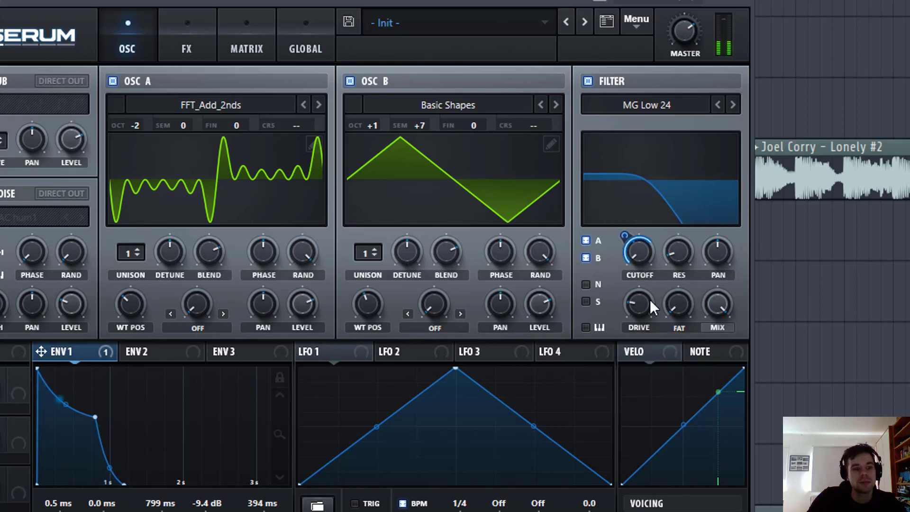
pyautogui.moveTo(670, 308); pyautogui.dragTo(671, 268)
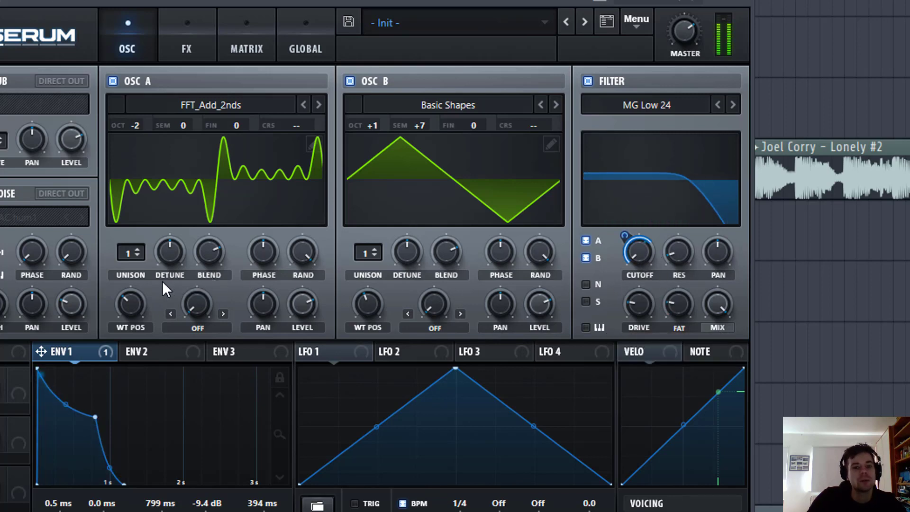
# - Route Env 3 to the global master tuning with an amount of 6, setting the envelope's sustain to 0% and decay to 6.8 ms
pyautogui.click(235, 351)
pyautogui.moveTo(110, 368); pyautogui.dragTo(40, 483)
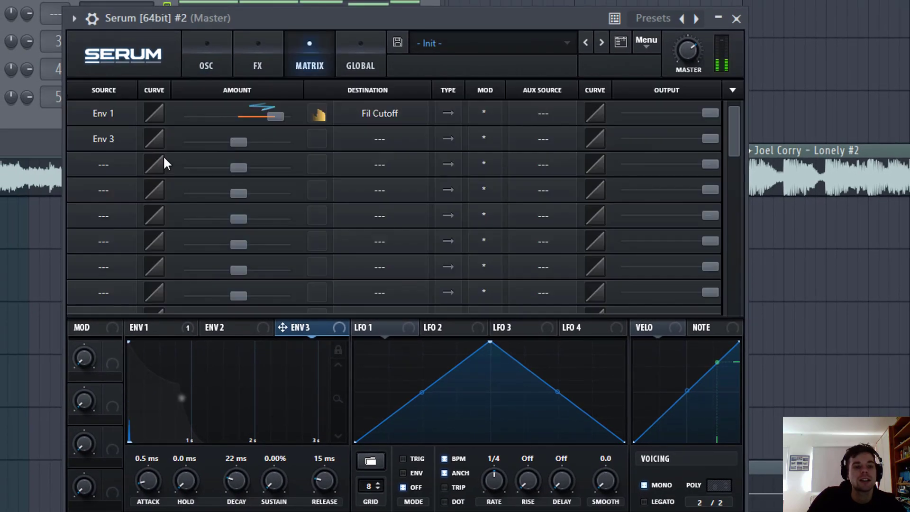
pyautogui.click(375, 142)
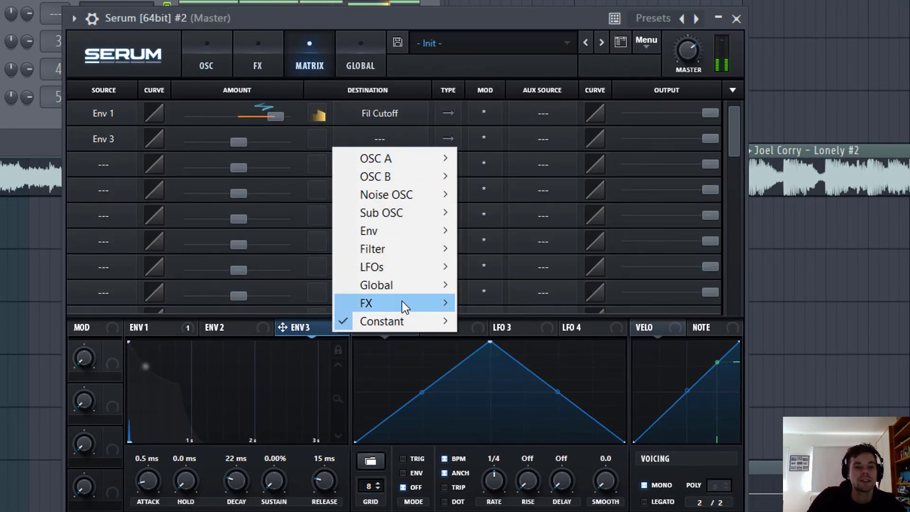
pyautogui.moveTo(402, 297)
pyautogui.click(503, 286)
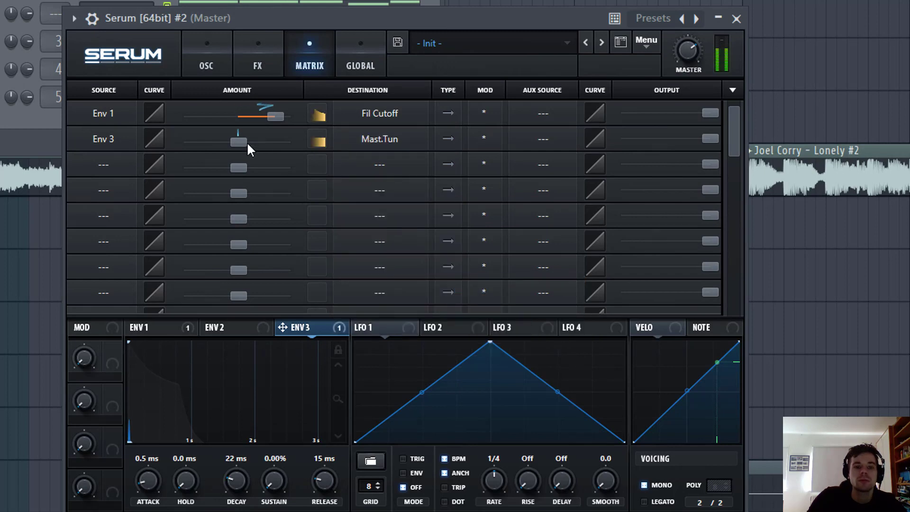
pyautogui.moveTo(247, 141); pyautogui.dragTo(259, 150)
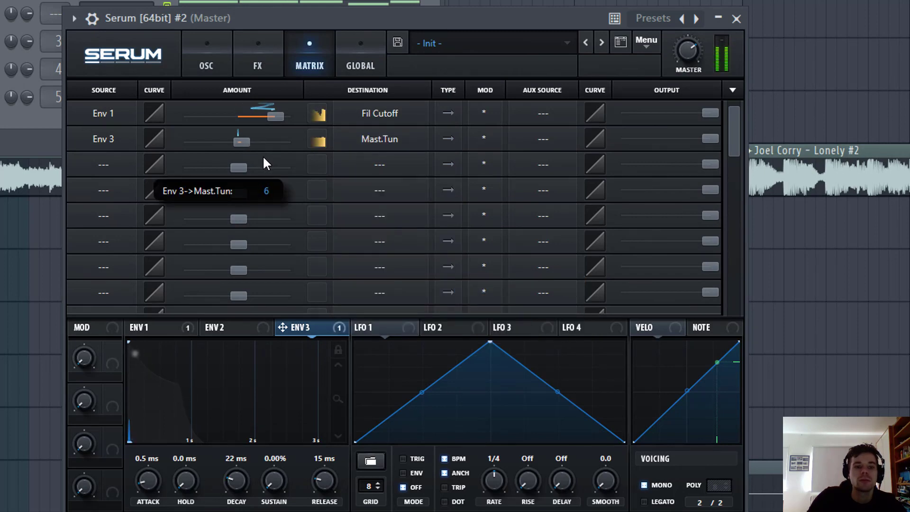
pyautogui.moveTo(232, 466); pyautogui.dragTo(230, 480)
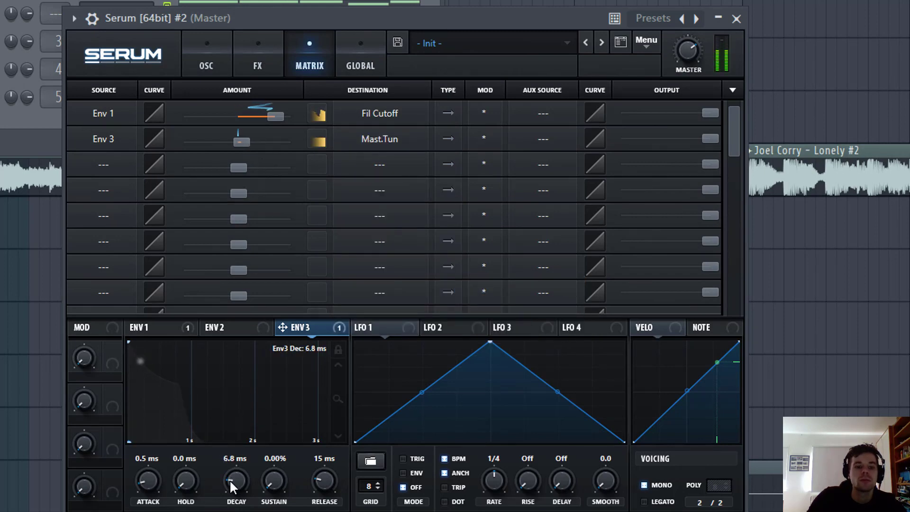
# - Enable the Distortion effect in Tube mode and set its drive to 37%
pyautogui.click(256, 71)
pyautogui.click(111, 94)
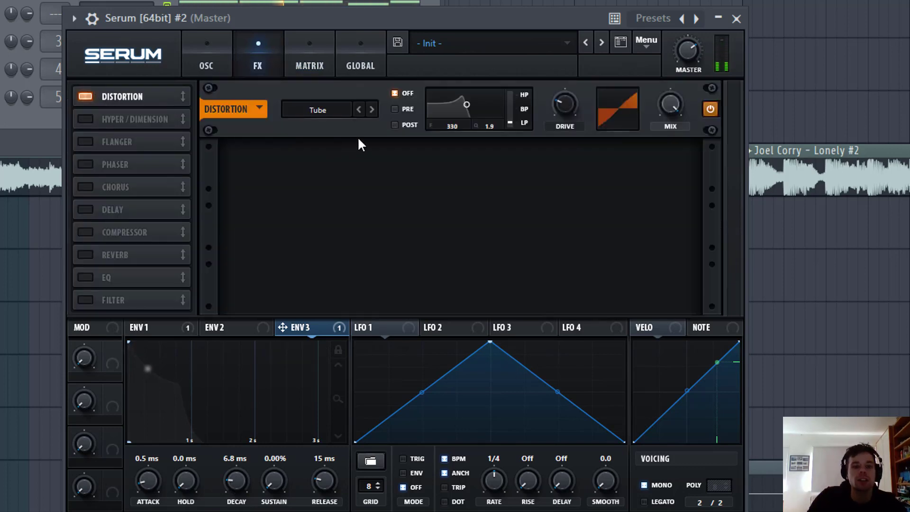
pyautogui.moveTo(565, 104); pyautogui.dragTo(545, 76)
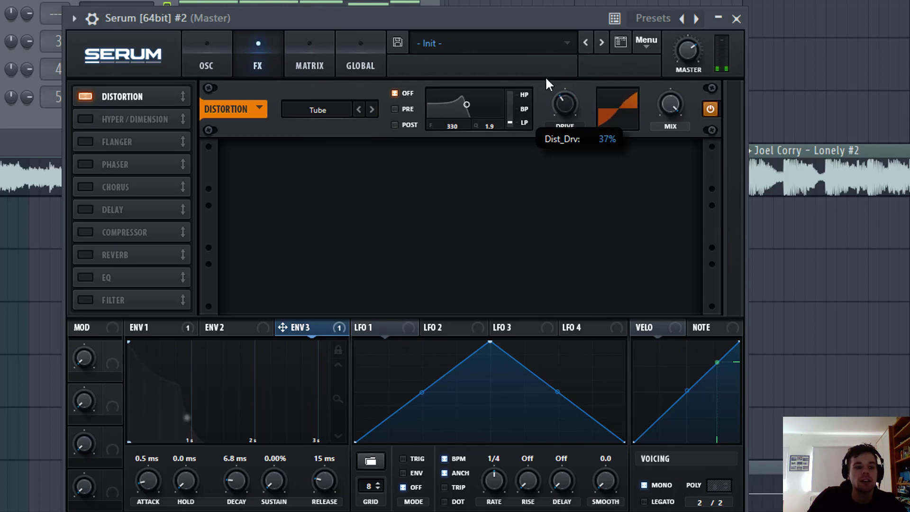
# - Enable the Compressor effect after the distortion, turn on Multiband, and raise its makeup gain to about the midpoint
pyautogui.click(121, 231)
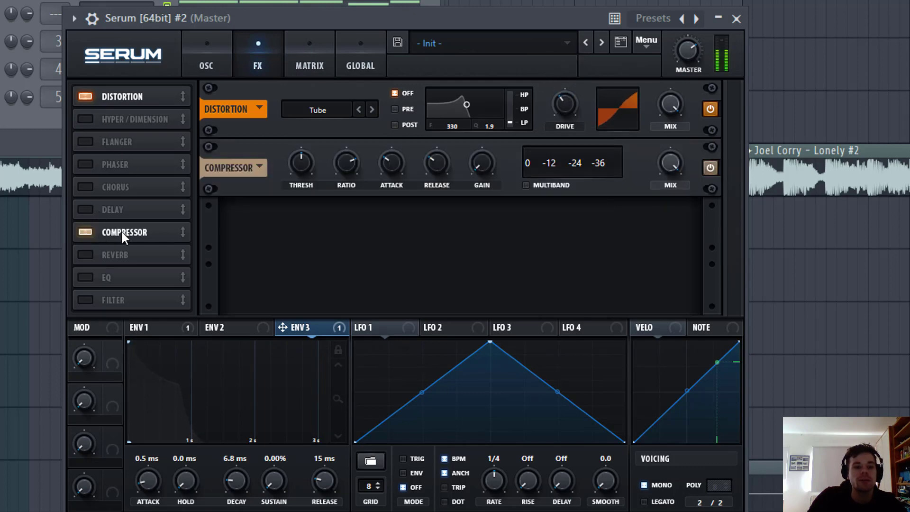
pyautogui.click(526, 185)
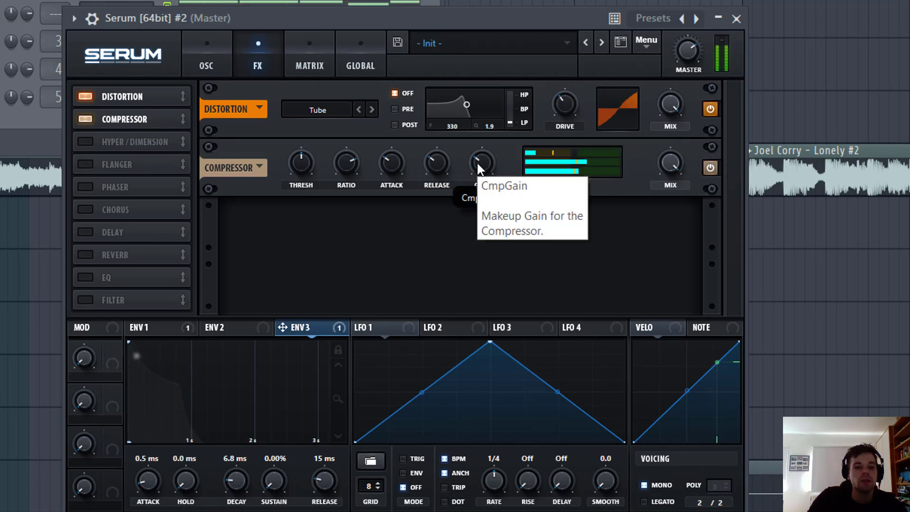
pyautogui.scroll(3, 477, 161)
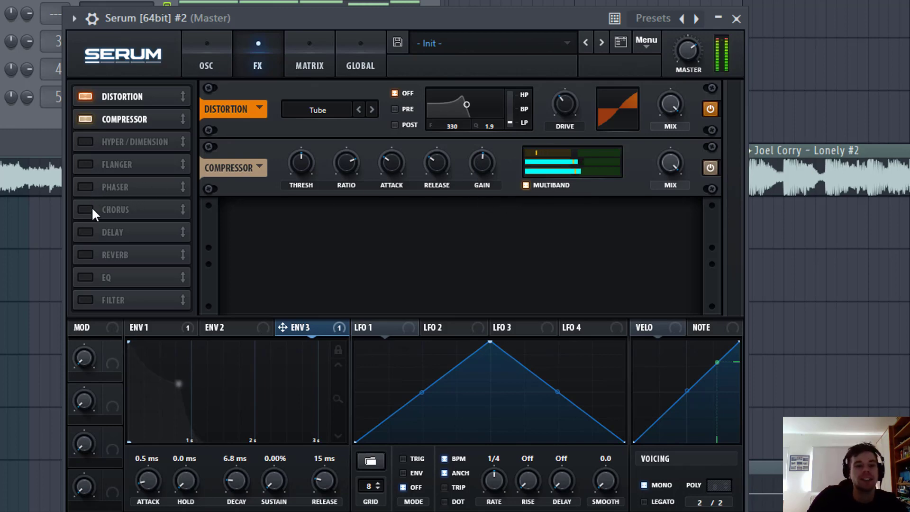
# - Enable the Filter effect, place it directly after the compressor, and set its type to MG Low 24
pyautogui.click(86, 300)
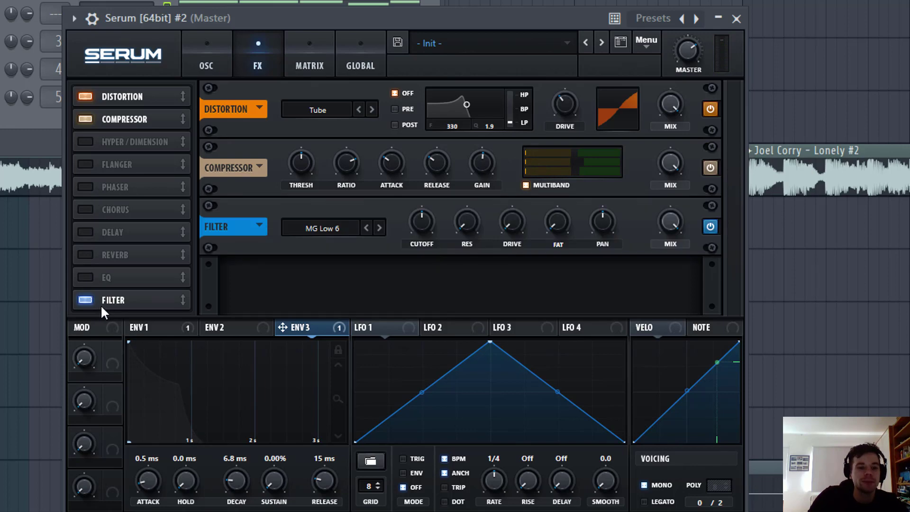
pyautogui.moveTo(100, 305); pyautogui.dragTo(121, 146)
pyautogui.click(380, 228)
pyautogui.click(380, 228)
pyautogui.click(379, 228)
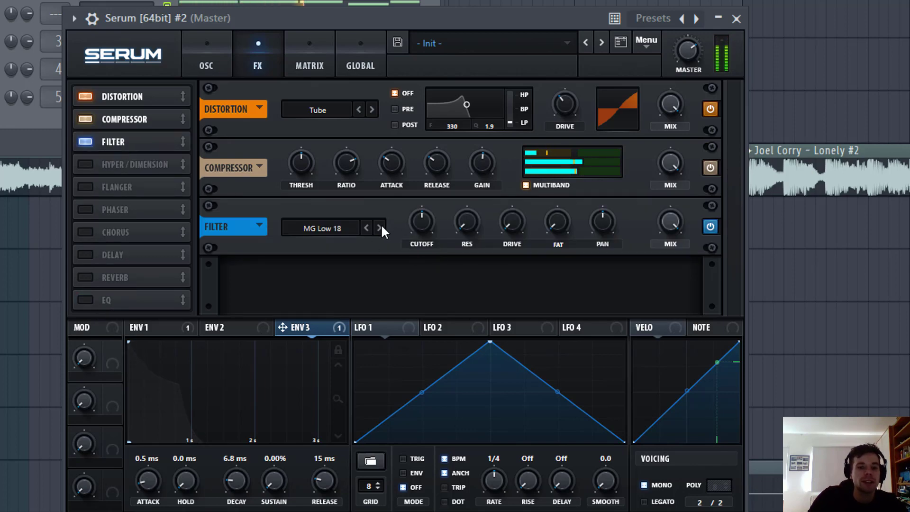
# - Lower the effects filter's cutoff and modulate it with Env 1 by an amount of about 35
pyautogui.moveTo(417, 227)
pyautogui.moveTo(132, 327); pyautogui.dragTo(405, 234)
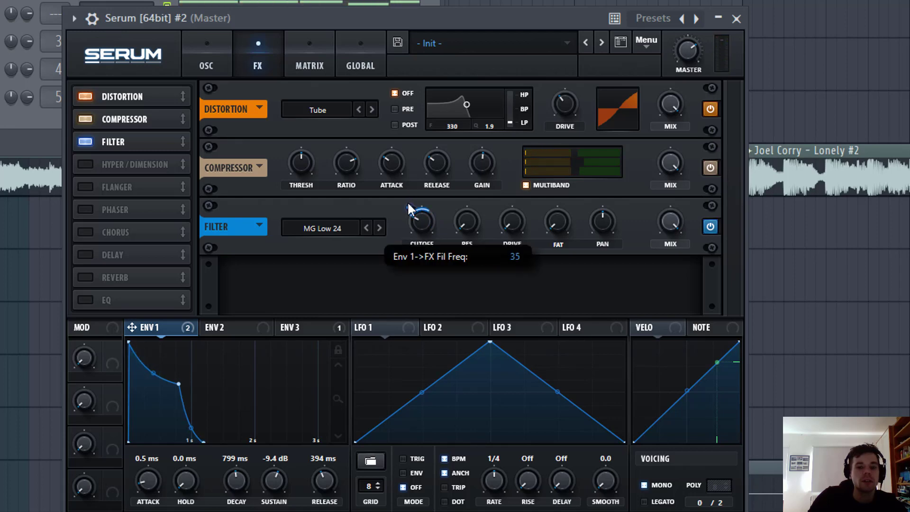
pyautogui.moveTo(417, 213); pyautogui.dragTo(417, 210)
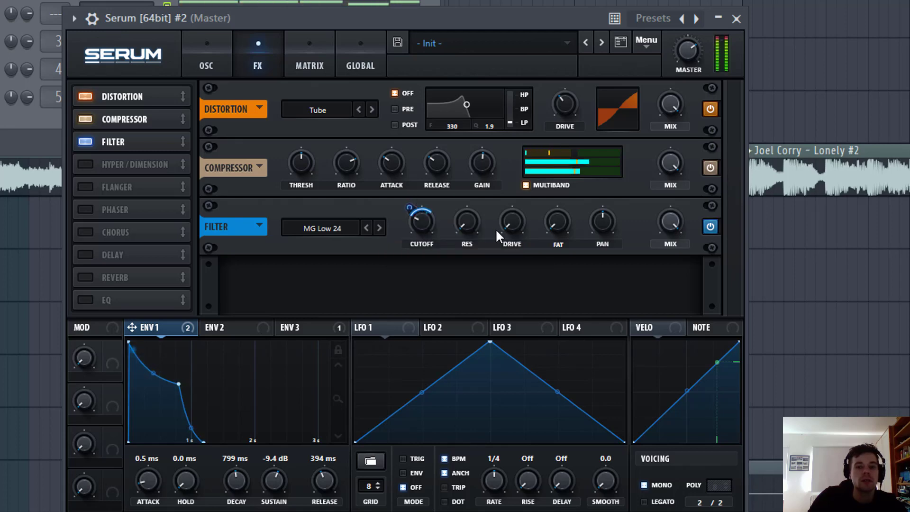
pyautogui.moveTo(512, 226); pyautogui.dragTo(515, 203)
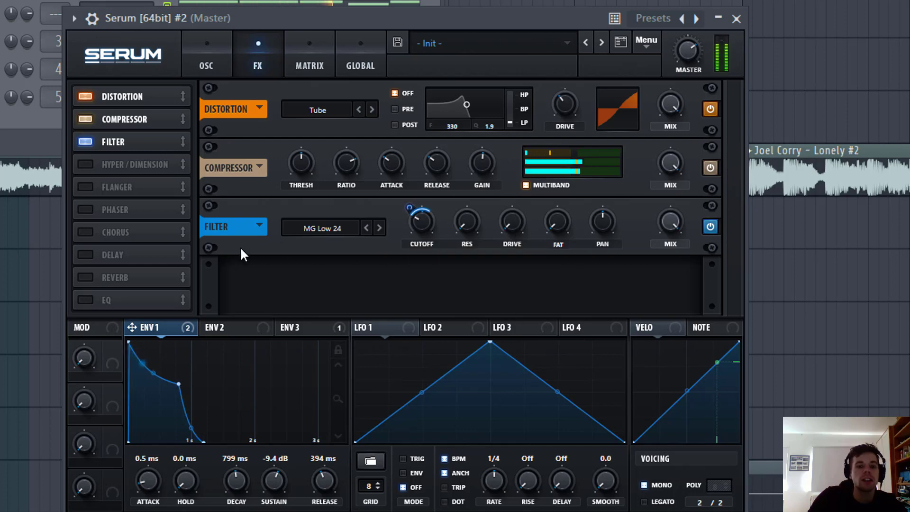
pyautogui.moveTo(406, 207); pyautogui.dragTo(405, 208)
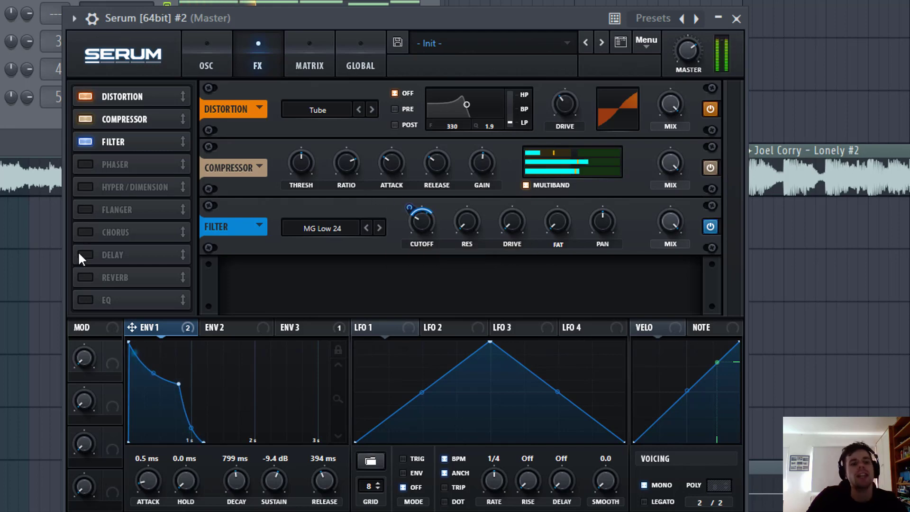
# - Enable the Chorus effect, place it directly after the filter, and lower its LPF and mix
pyautogui.click(85, 233)
pyautogui.moveTo(84, 230); pyautogui.dragTo(126, 163)
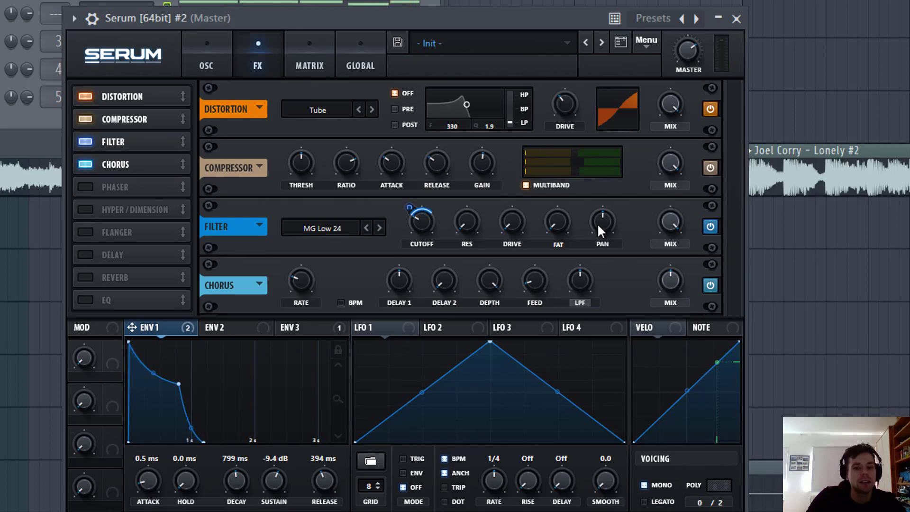
pyautogui.moveTo(666, 290); pyautogui.dragTo(561, 302)
pyautogui.moveTo(661, 281); pyautogui.dragTo(634, 357)
# - Enable the Delay and Reverb effects
pyautogui.click(84, 254)
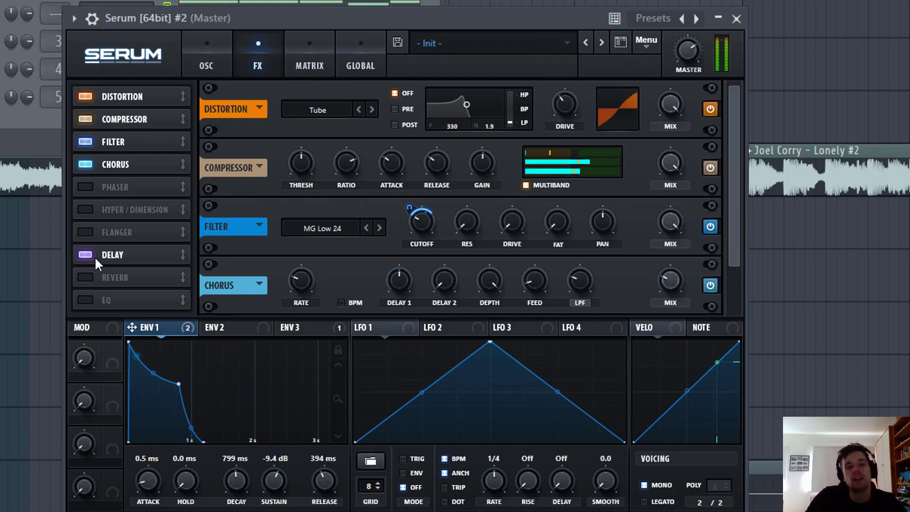
pyautogui.click(81, 278)
pyautogui.click(113, 260)
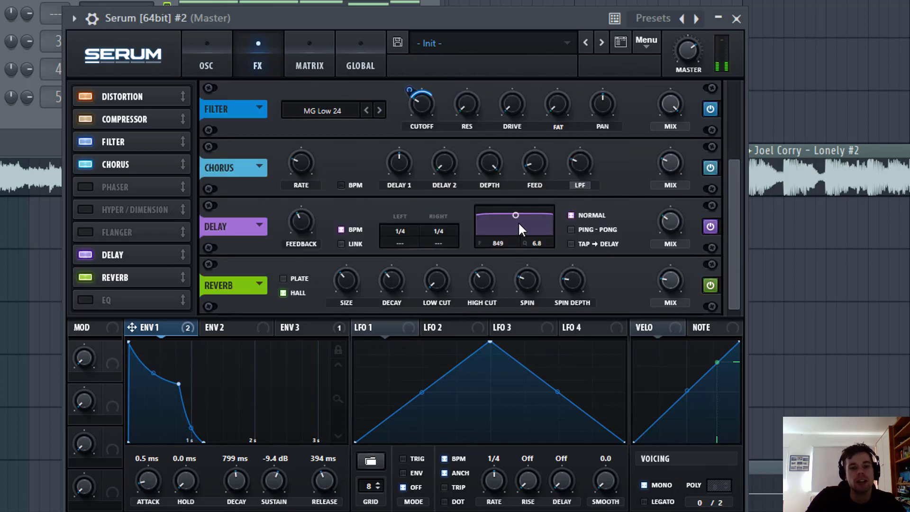
# - Switch the delay to Ping-Pong with its filter at 18000 and Q 0.8, and lower the delay and reverb mix while raising the reverb's low cut
pyautogui.moveTo(519, 225); pyautogui.dragTo(573, 235)
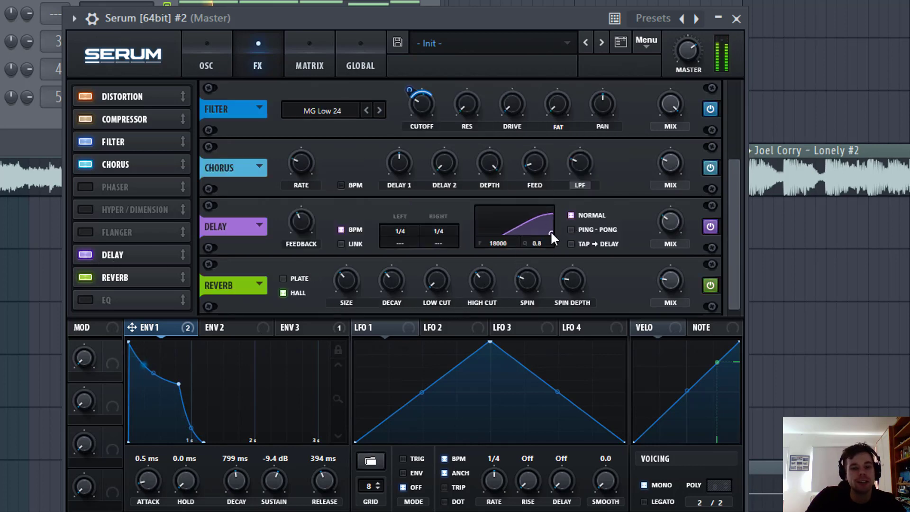
pyautogui.click(581, 231)
pyautogui.scroll(4, 449, 289)
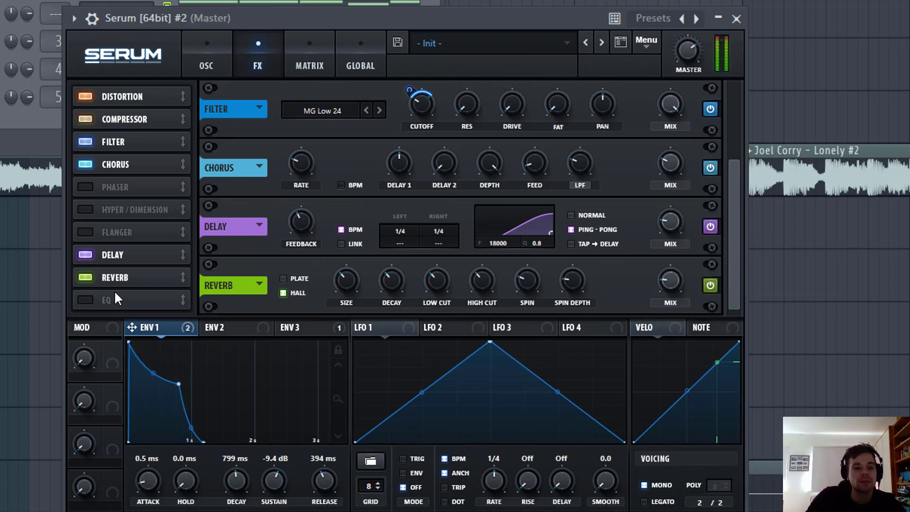
# - Enable the EQ effect and set its low band to -3.4 dB gain at 146 Hz
pyautogui.click(96, 303)
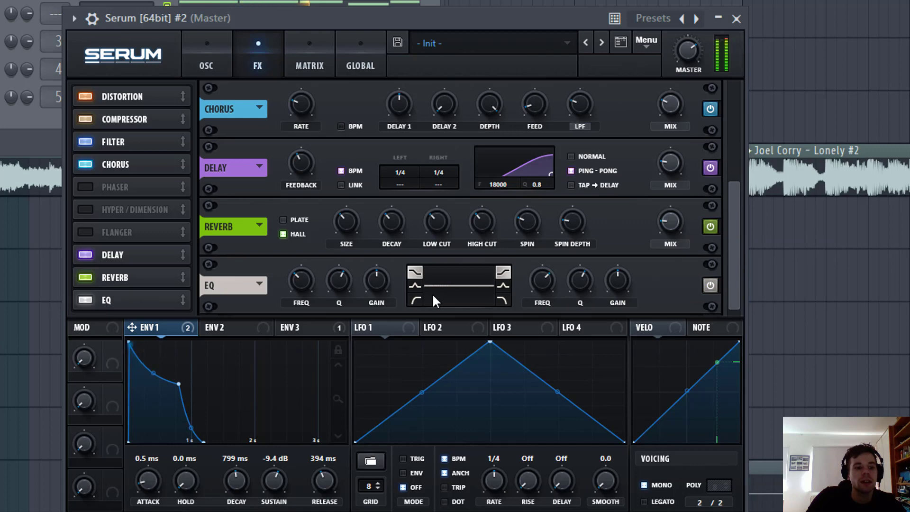
pyautogui.scroll(-3, 383, 279)
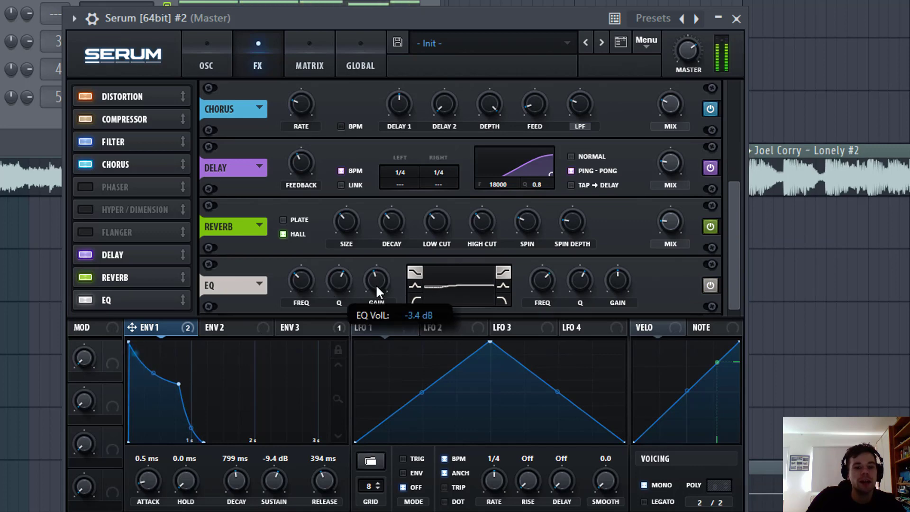
pyautogui.scroll(-4, 291, 285)
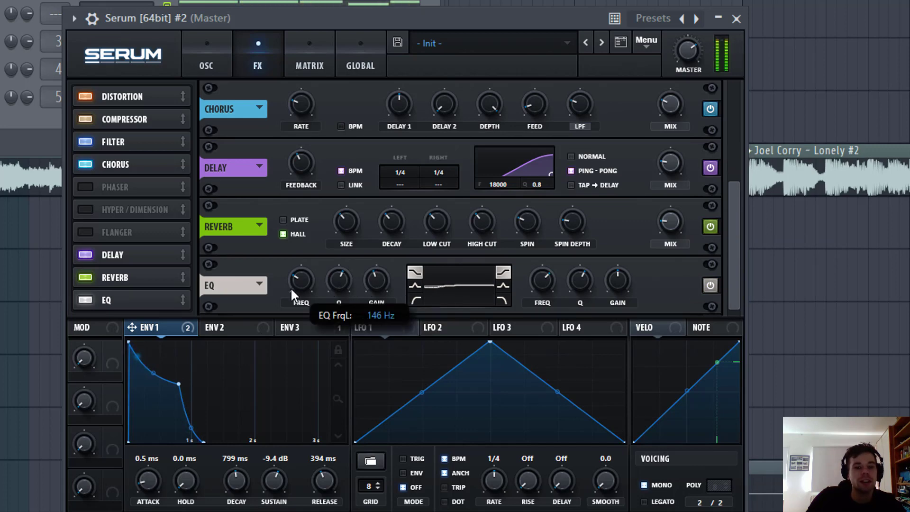
# - Switch the EQ's high band to the peak shape, set its frequency to about 1558 Hz, and bring its gain down close to zero
pyautogui.click(503, 285)
pyautogui.scroll(2, 628, 264)
pyautogui.moveTo(588, 270); pyautogui.dragTo(545, 278)
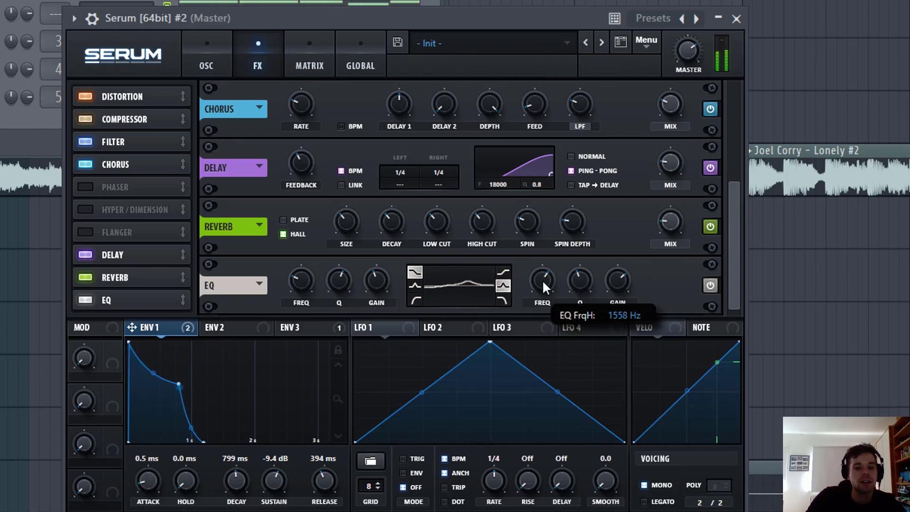
pyautogui.moveTo(610, 276); pyautogui.dragTo(611, 301)
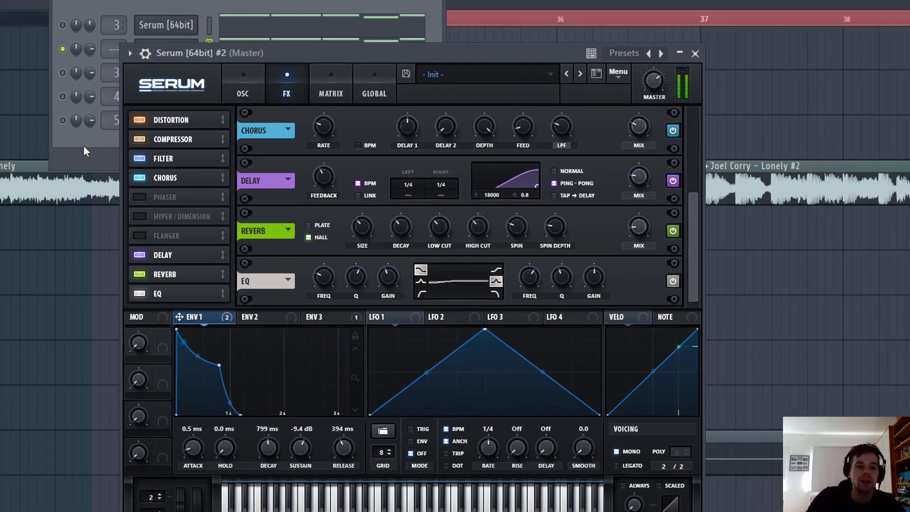
# - Unmute the other instrument channels in the channel rack and play the arrangement through bar 33 to hear the bass in context
pyautogui.click(62, 25)
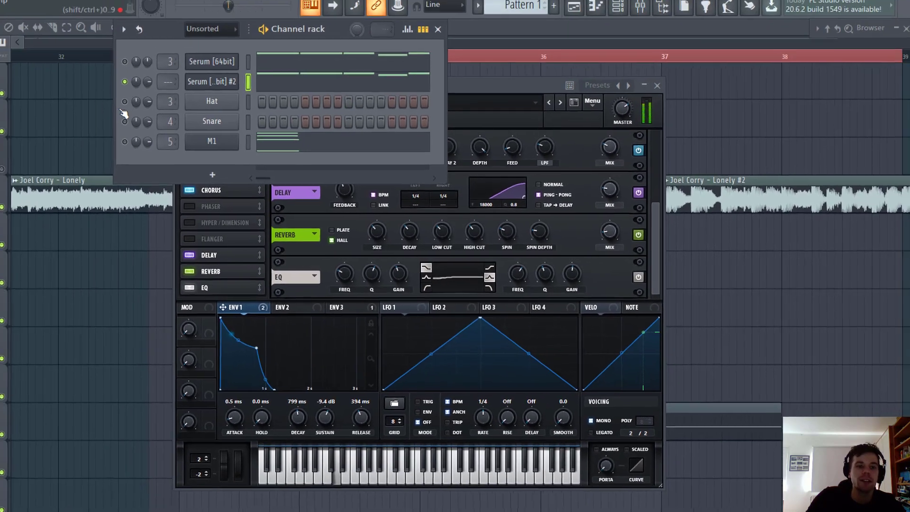
pyautogui.click(62, 120)
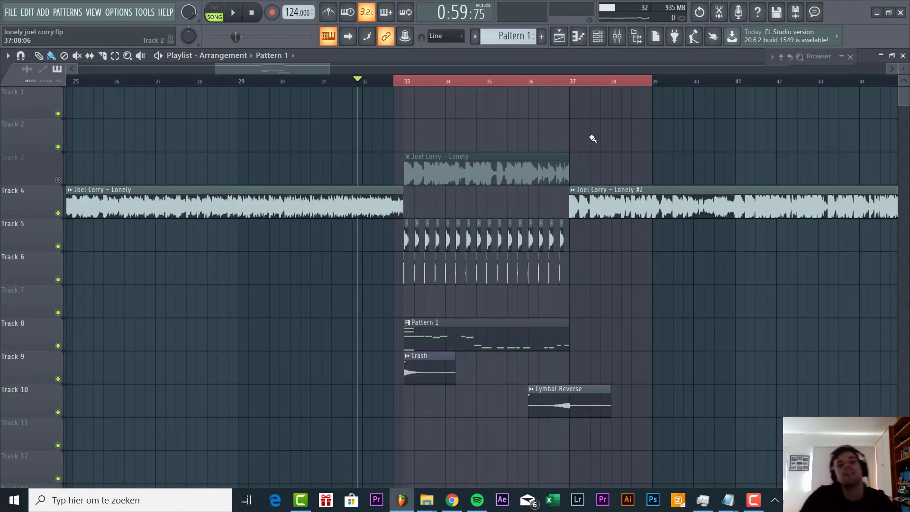
pyautogui.press('space')
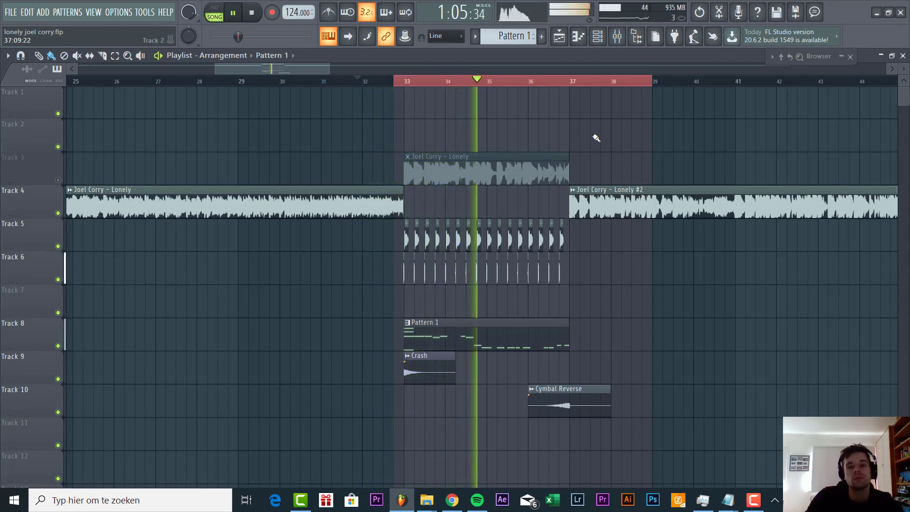
pyautogui.press('space')
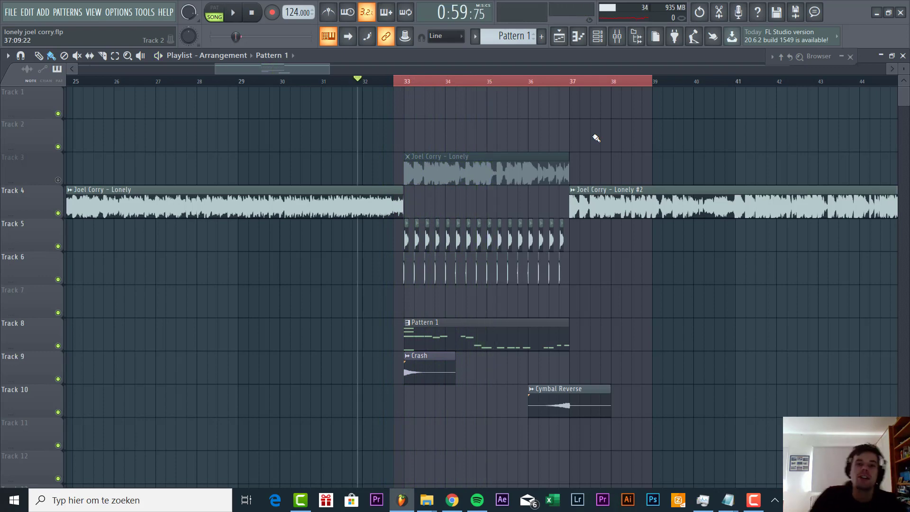